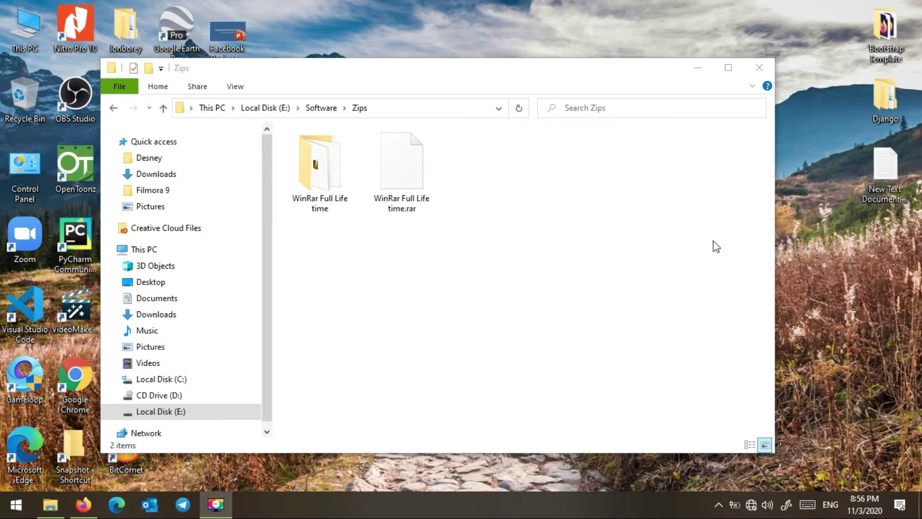
# Step: Reposition the Zips window and select, then deselect, the folder's two items
pyautogui.click(583, 82)
pyautogui.moveTo(574, 86); pyautogui.dragTo(572, 75)
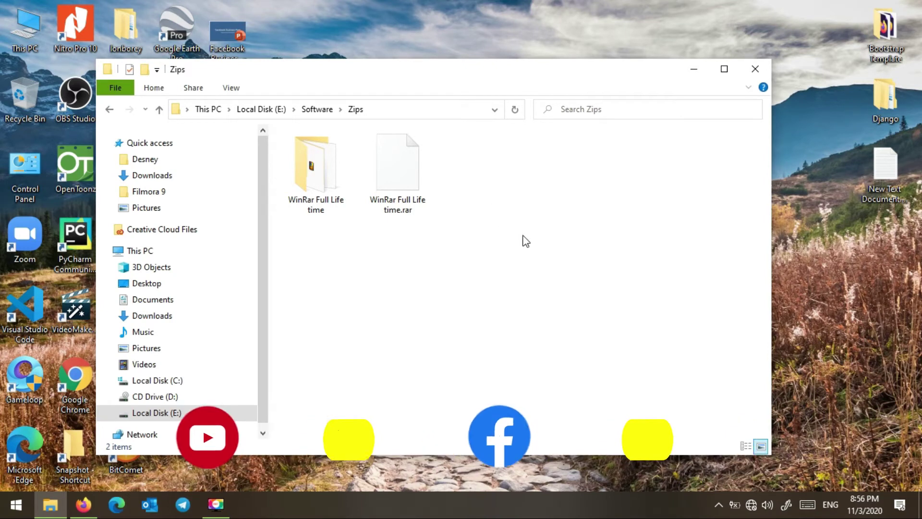
pyautogui.moveTo(467, 77); pyautogui.dragTo(431, 98)
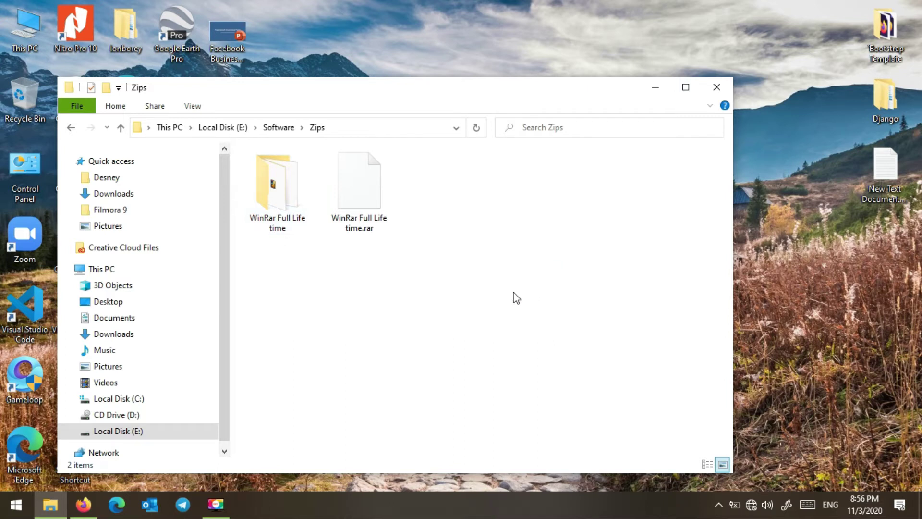
pyautogui.click(279, 231)
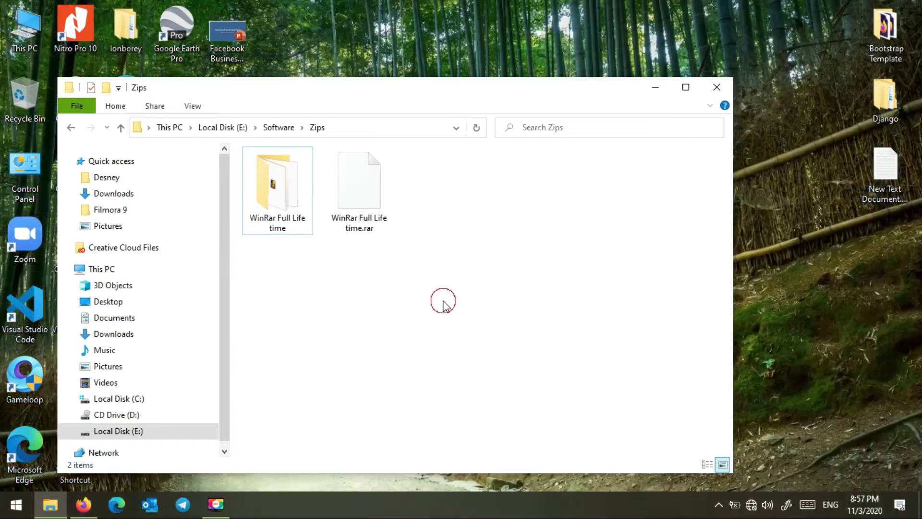
pyautogui.moveTo(442, 301); pyautogui.dragTo(283, 207)
pyautogui.click(303, 280)
pyautogui.moveTo(408, 271); pyautogui.dragTo(278, 233)
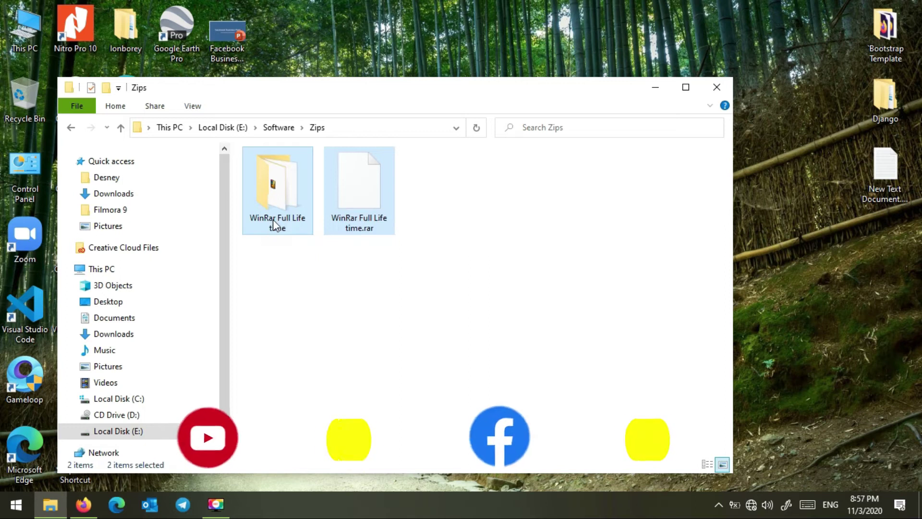
pyautogui.click(287, 262)
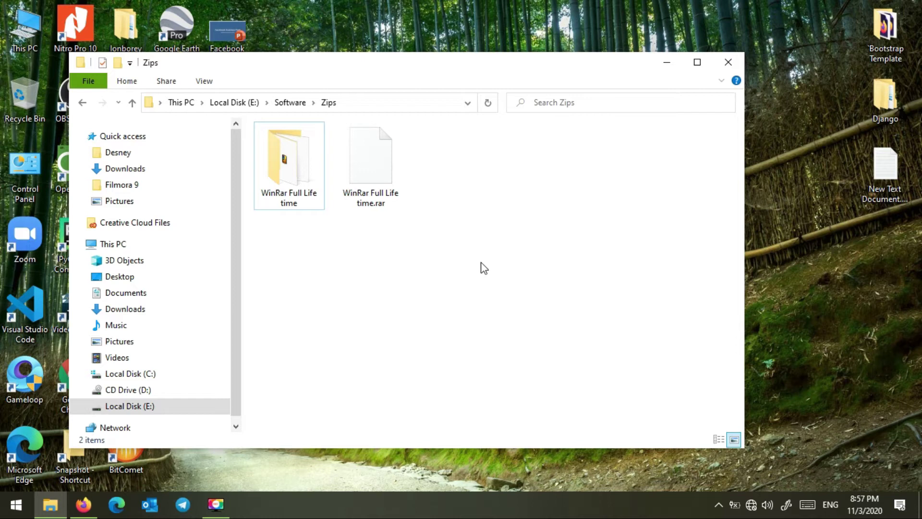
pyautogui.moveTo(453, 62); pyautogui.dragTo(480, 62)
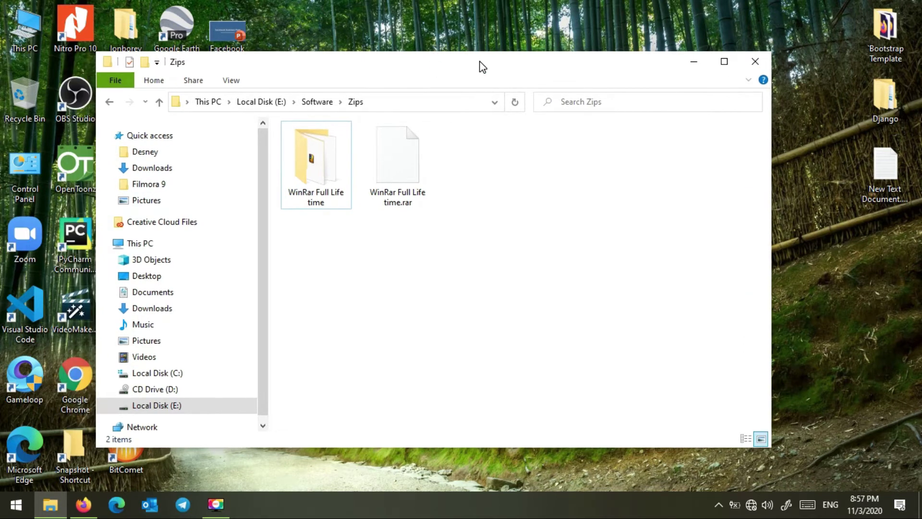
# Step: Open the WinRar Full Life time folder and launch the wrar393 installer
pyautogui.click(319, 170)
pyautogui.click(366, 265)
pyautogui.click(335, 191)
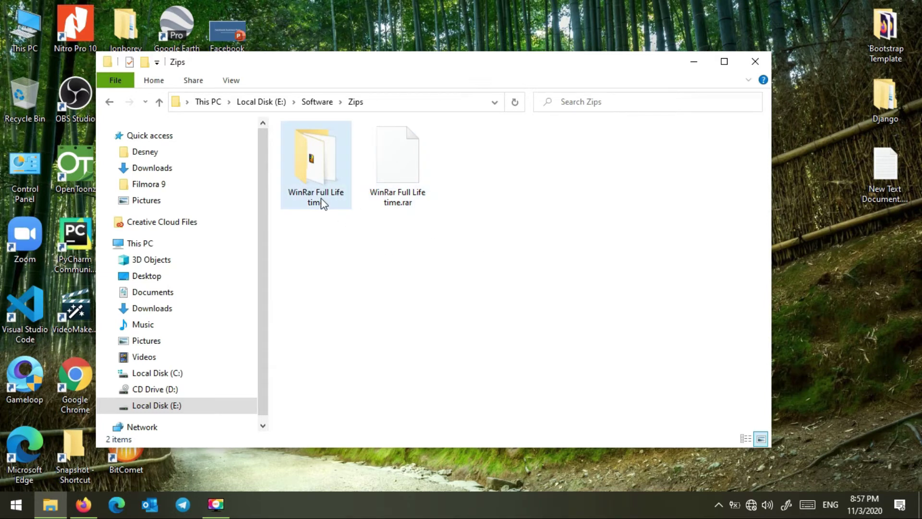
pyautogui.moveTo(321, 198)
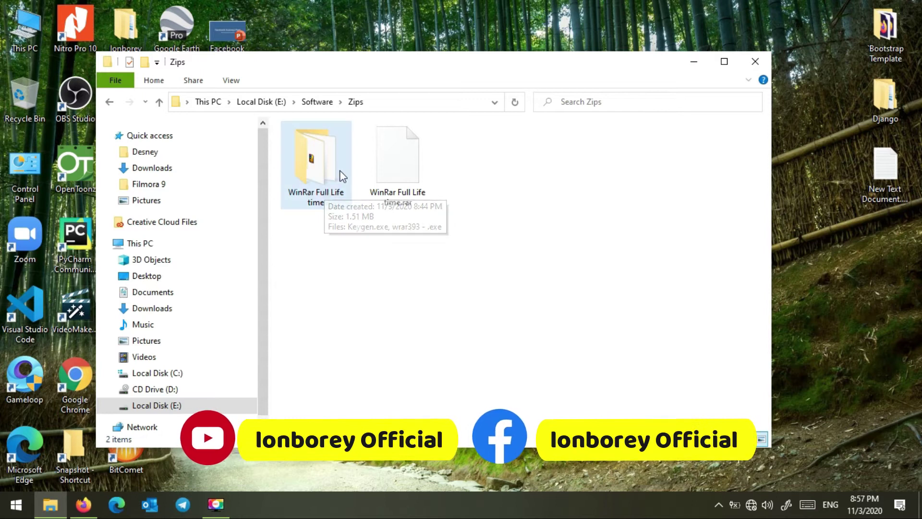
pyautogui.doubleClick(340, 173)
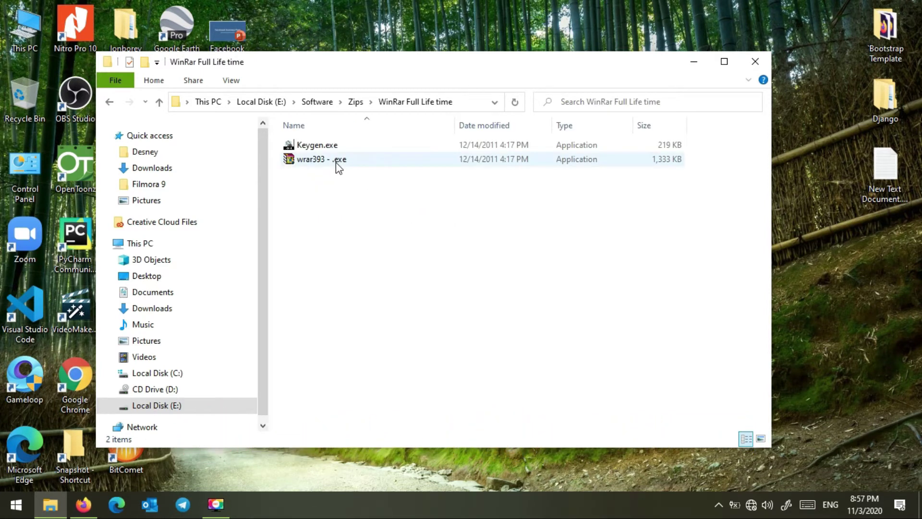
pyautogui.click(345, 159)
pyautogui.doubleClick(345, 160)
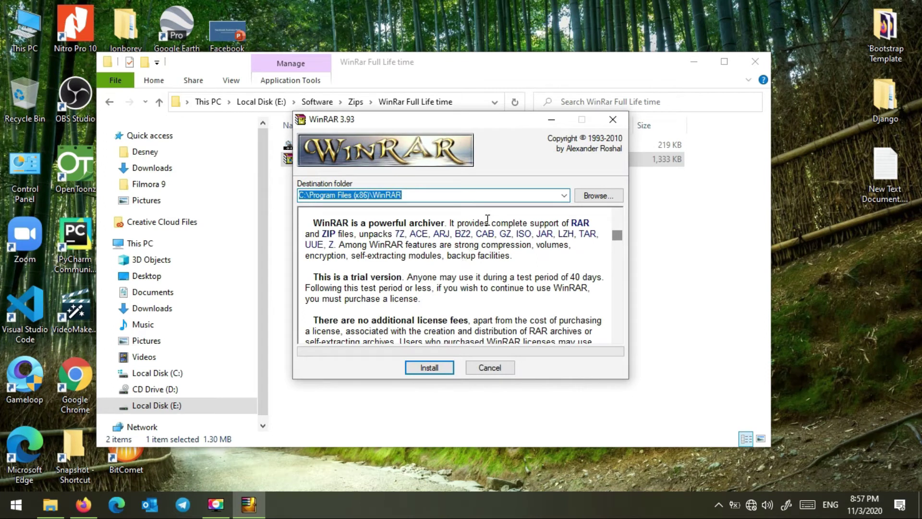
# Step: Install WinRAR 3.93 into Program Files, associating ISO files and adding a desktop shortcut
pyautogui.click(429, 369)
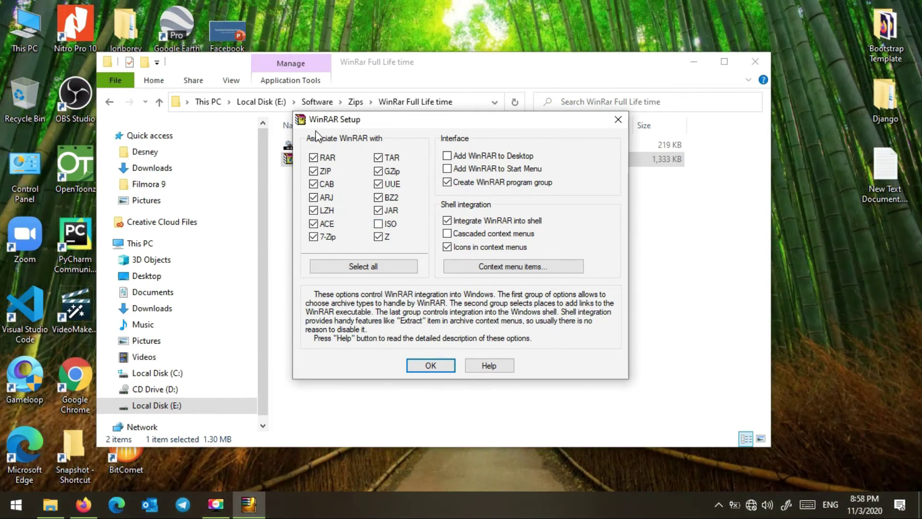
pyautogui.moveTo(387, 128)
pyautogui.mouseDown()
pyautogui.moveTo(364, 130)
pyautogui.moveTo(384, 137)
pyautogui.mouseUp()
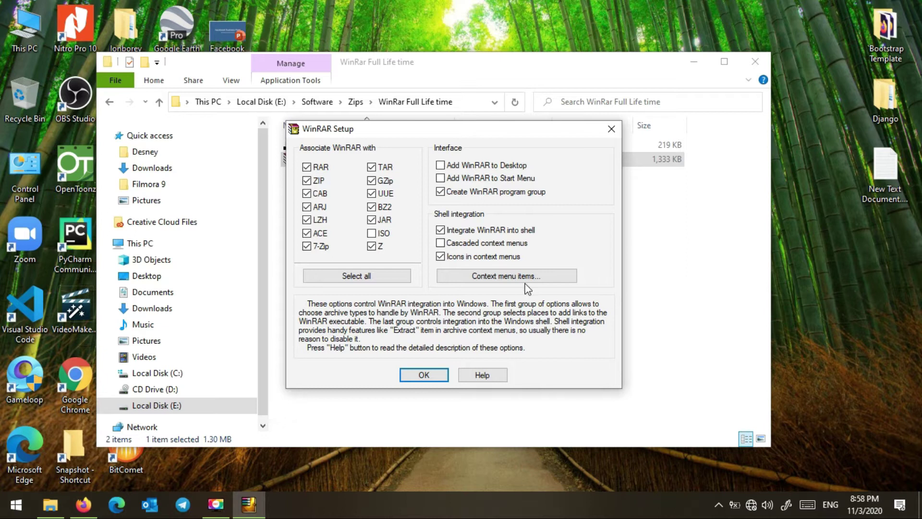
pyautogui.moveTo(362, 130); pyautogui.dragTo(391, 127)
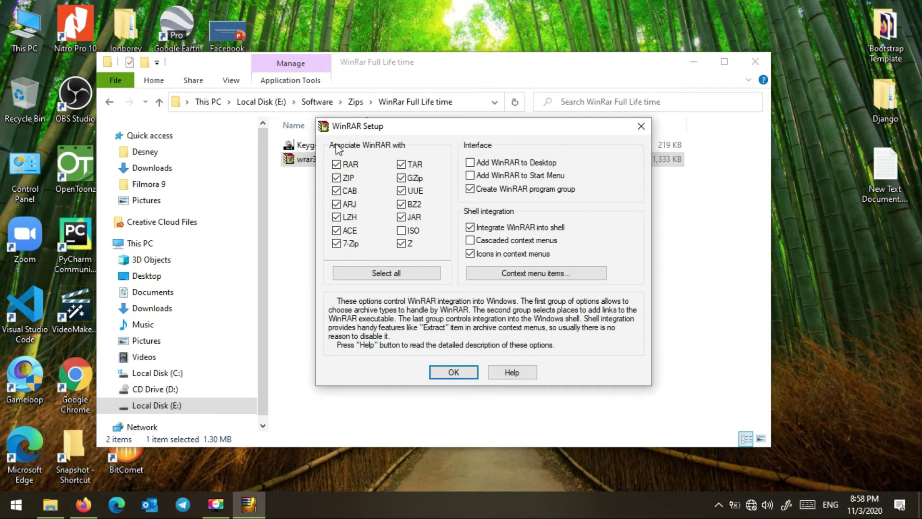
pyautogui.click(401, 232)
pyautogui.click(470, 162)
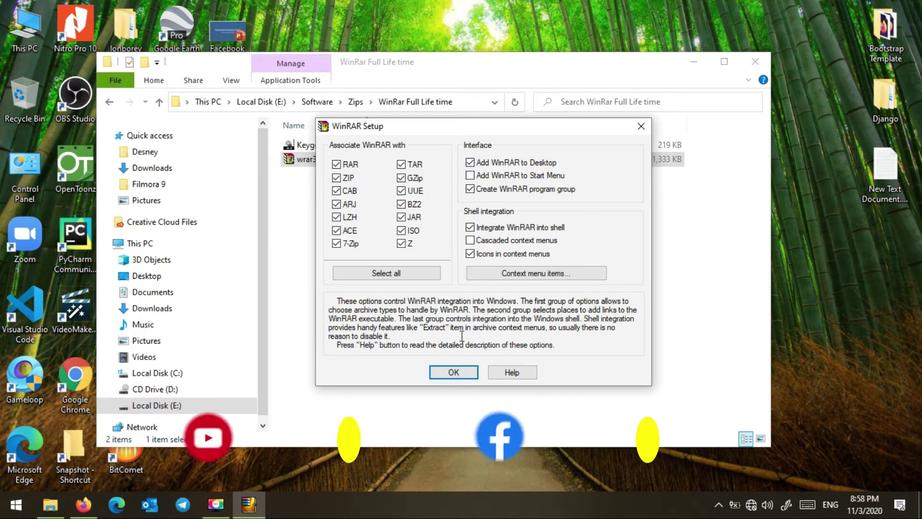
pyautogui.click(453, 372)
pyautogui.click(460, 365)
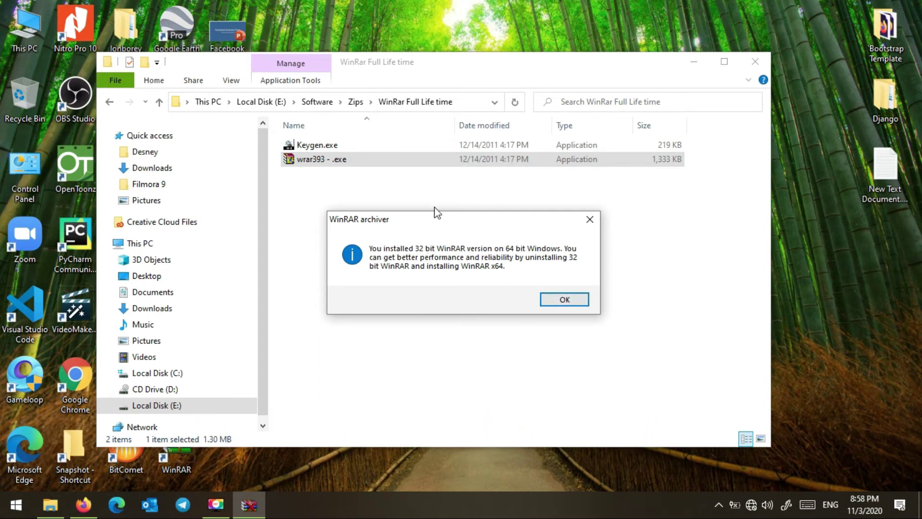
# Step: Dismiss the 32-bit notice, close the WinRAR Start Menu window, and launch Keygen.exe
pyautogui.moveTo(434, 215); pyautogui.dragTo(439, 183)
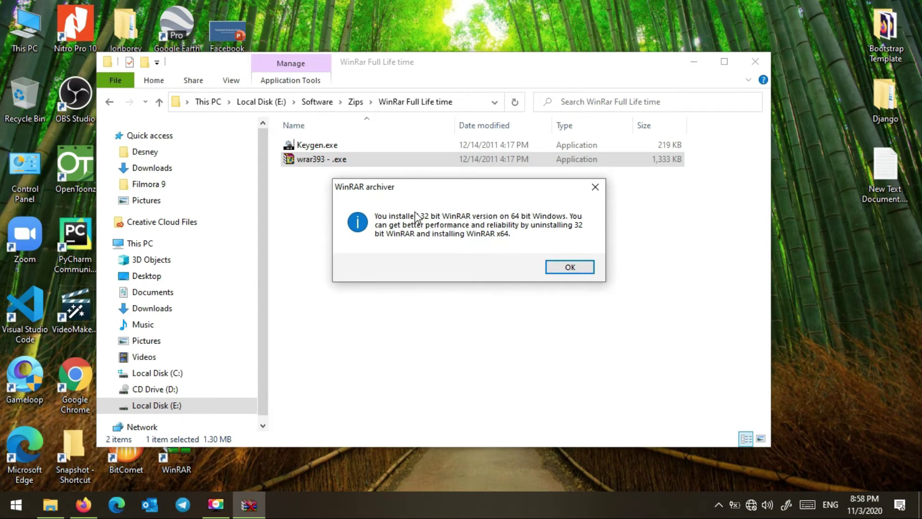
pyautogui.click(573, 270)
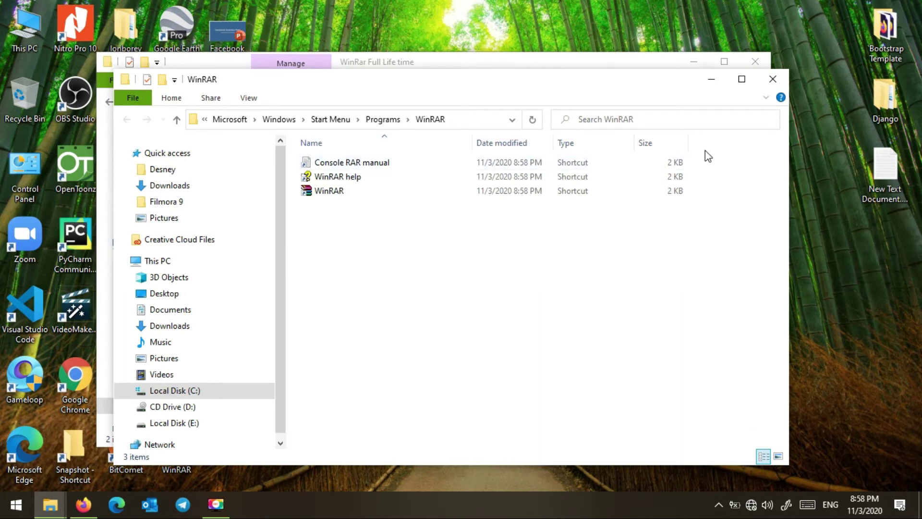
pyautogui.click(772, 78)
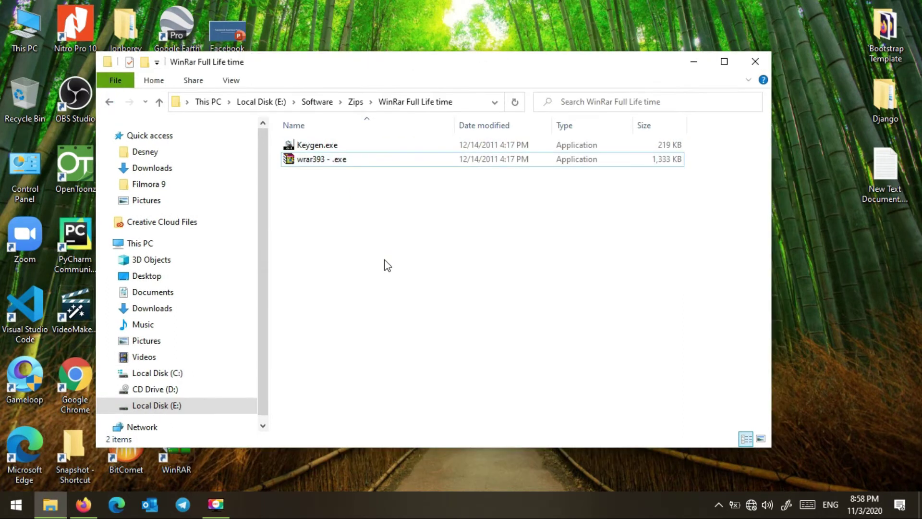
pyautogui.click(377, 224)
pyautogui.moveTo(376, 89); pyautogui.dragTo(417, 91)
pyautogui.click(387, 234)
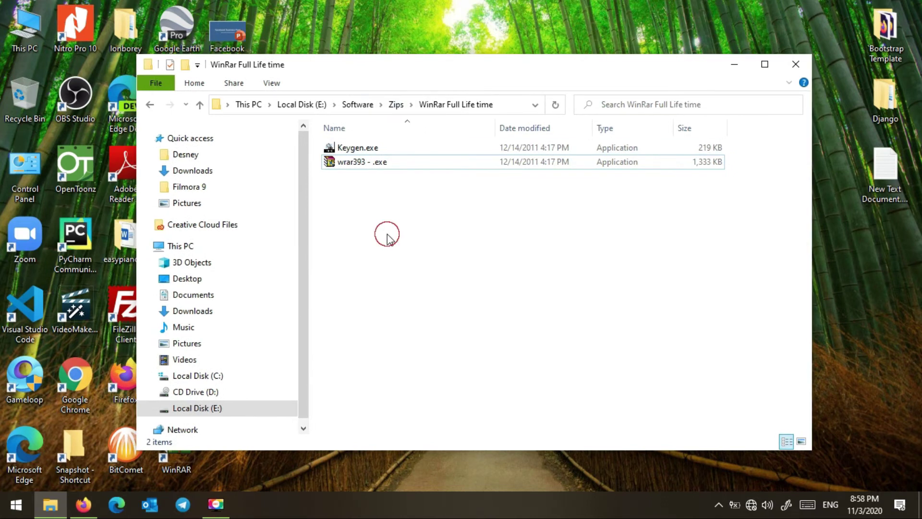
pyautogui.doubleClick(390, 153)
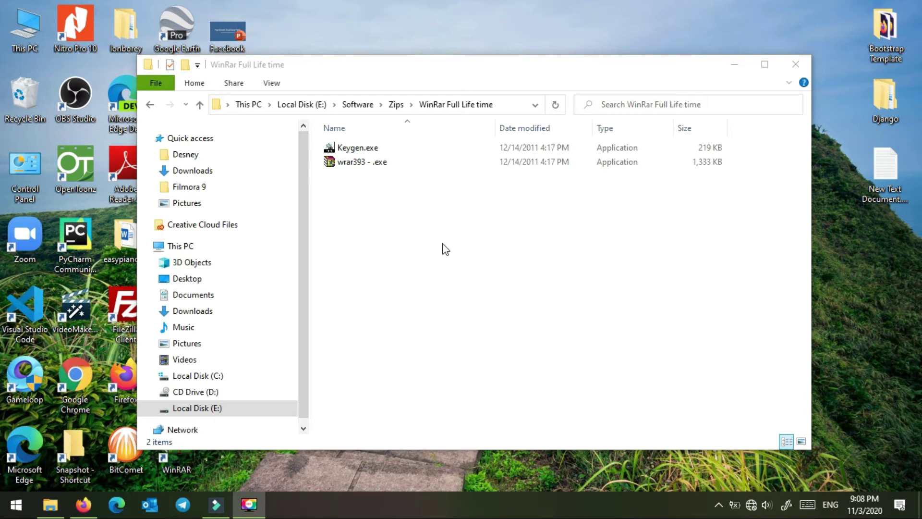
# Step: Generate a registration key and save rarreg.key over the existing copy in the WinRAR folder
pyautogui.doubleClick(362, 151)
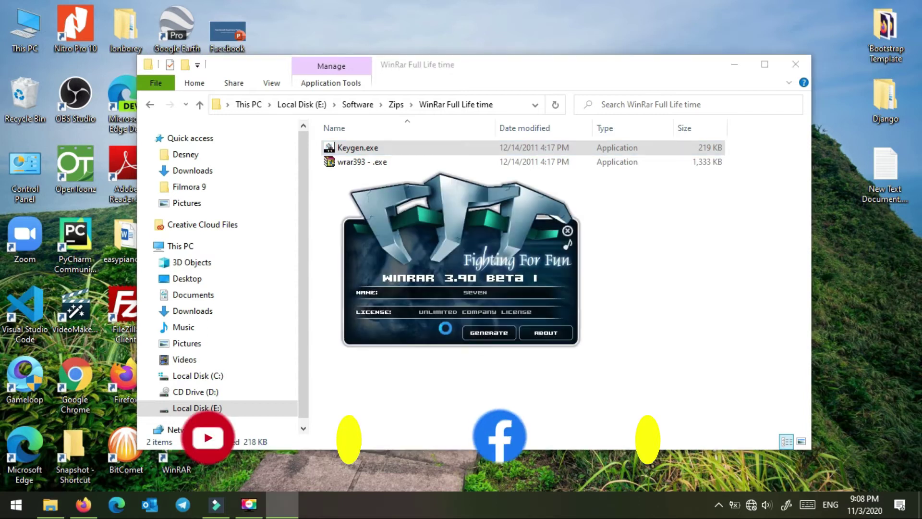
pyautogui.click(492, 333)
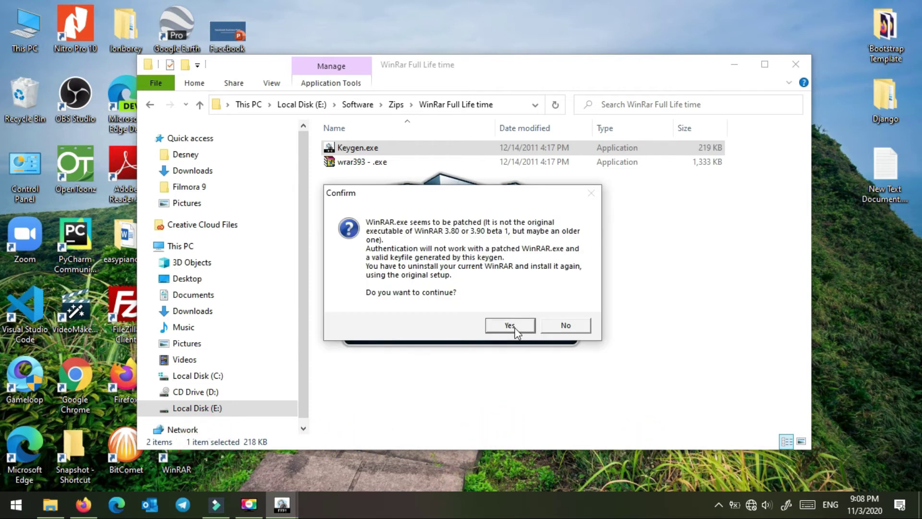
pyautogui.click(510, 325)
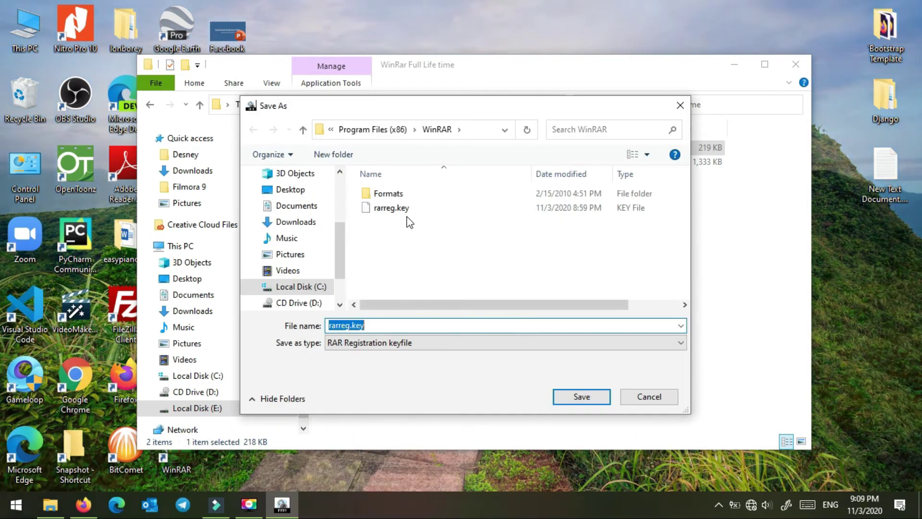
pyautogui.click(582, 396)
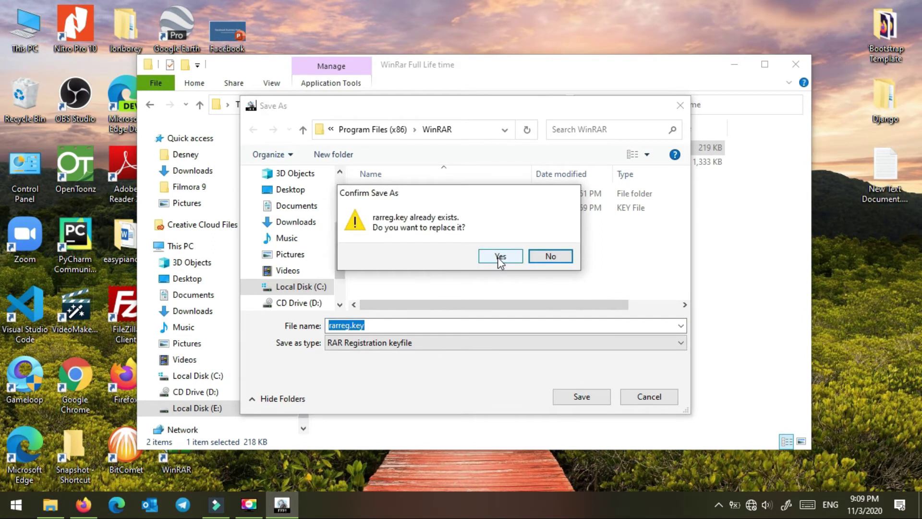
pyautogui.moveTo(484, 197); pyautogui.dragTo(537, 131)
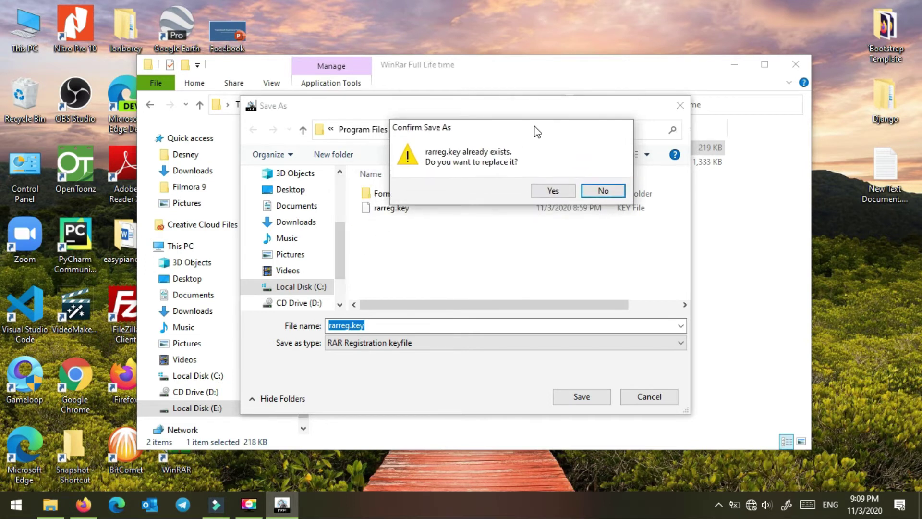
pyautogui.click(555, 194)
pyautogui.click(523, 297)
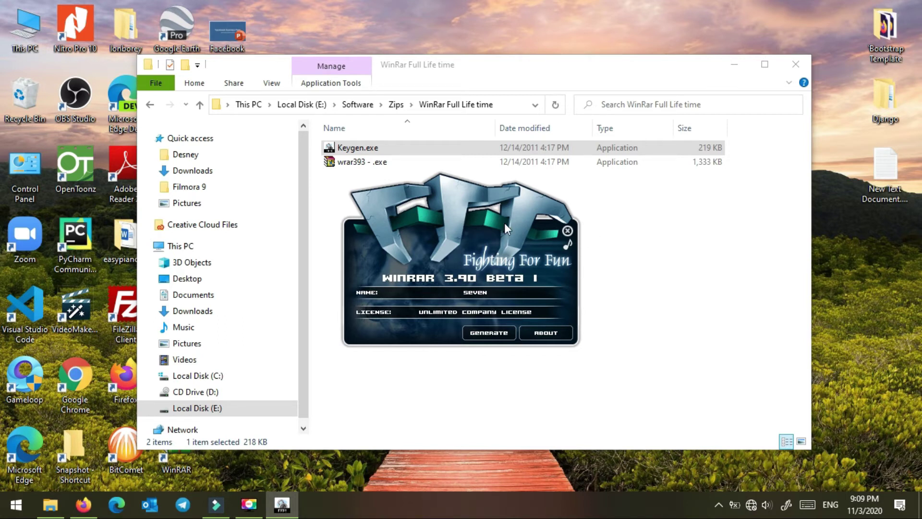
# Step: Close the keygen, minimize Explorer, and move the Facebook Business presentation to mid-desktop
pyautogui.click(568, 231)
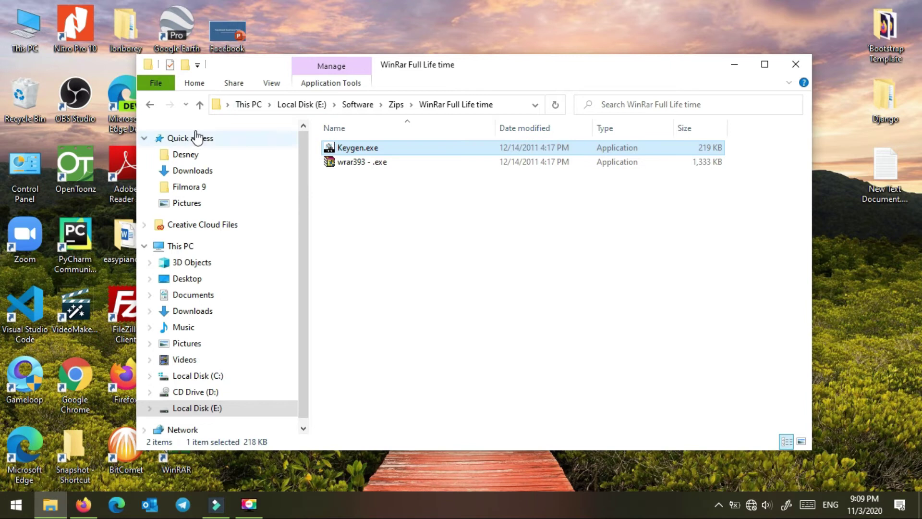
pyautogui.click(150, 104)
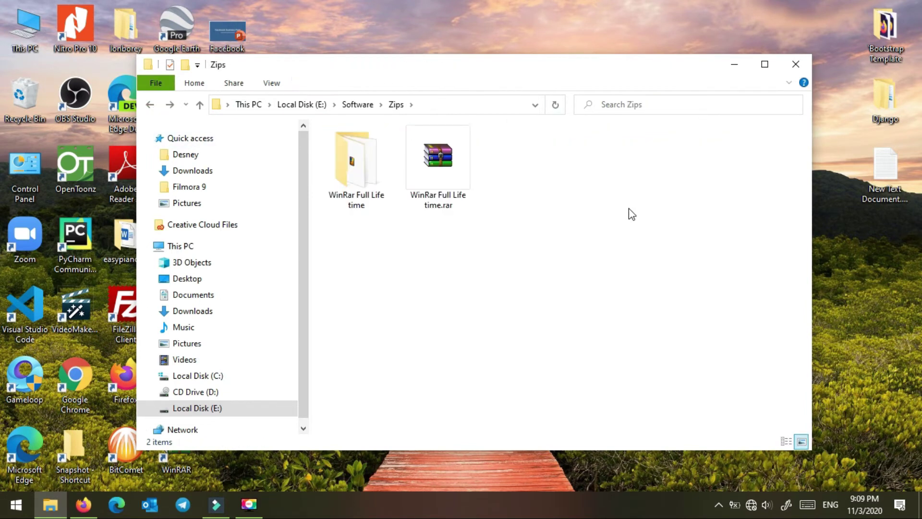
pyautogui.click(734, 64)
pyautogui.rightClick(537, 66)
pyautogui.click(599, 102)
pyautogui.moveTo(225, 31); pyautogui.dragTo(445, 113)
# Step: Create a New WinRAR ZIP archive on the desktop with its default name
pyautogui.rightClick(524, 126)
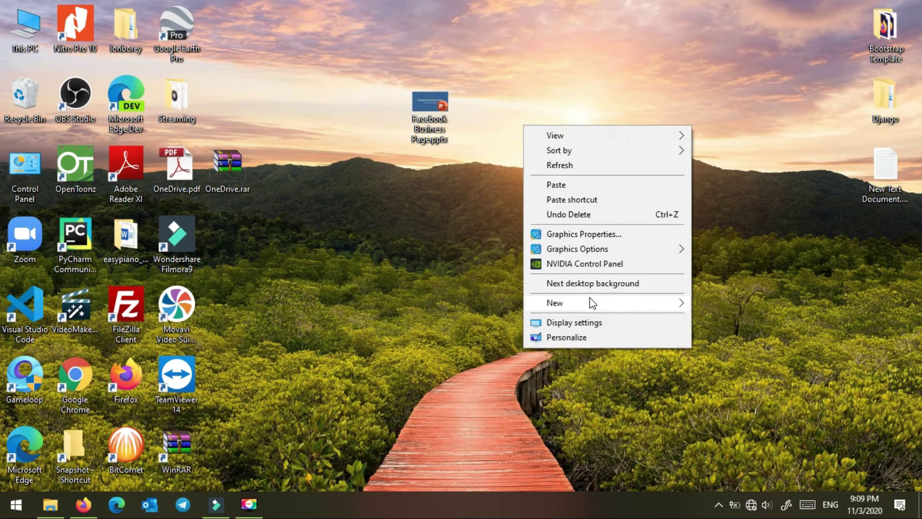
pyautogui.moveTo(603, 301)
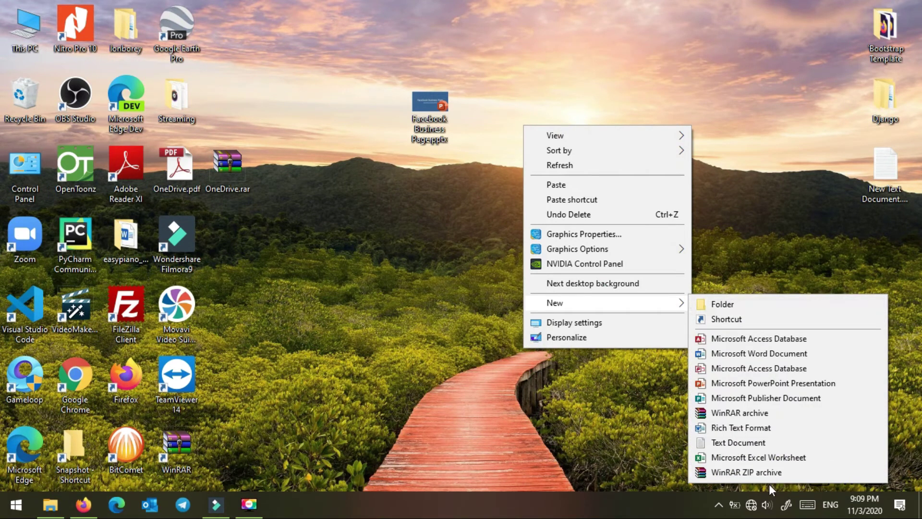
pyautogui.click(752, 472)
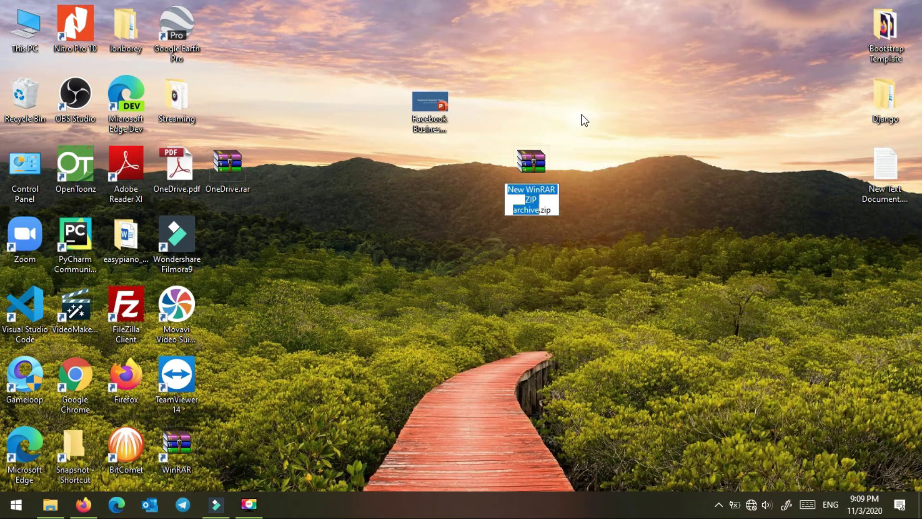
pyautogui.click(569, 154)
pyautogui.click(435, 104)
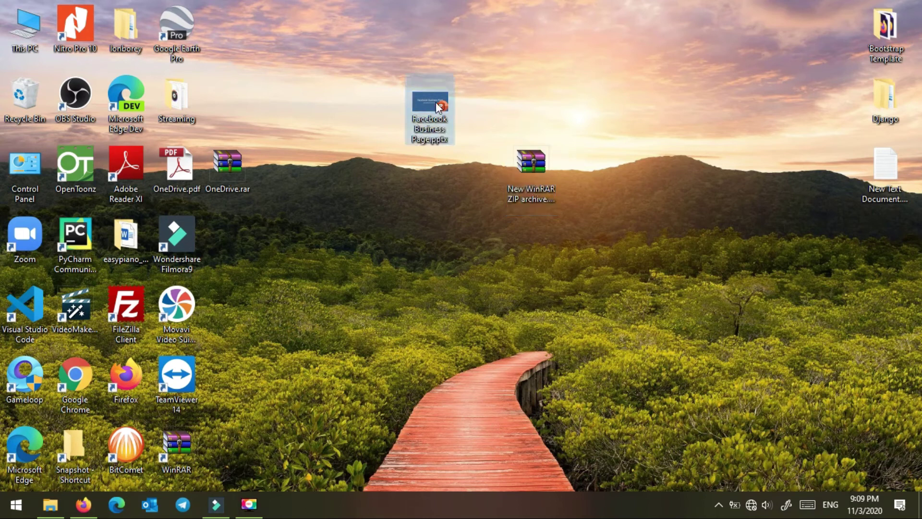
# Step: Drag the Facebook Business presentation into New WinRAR ZIP archive.zip and view its Advanced settings
pyautogui.doubleClick(523, 149)
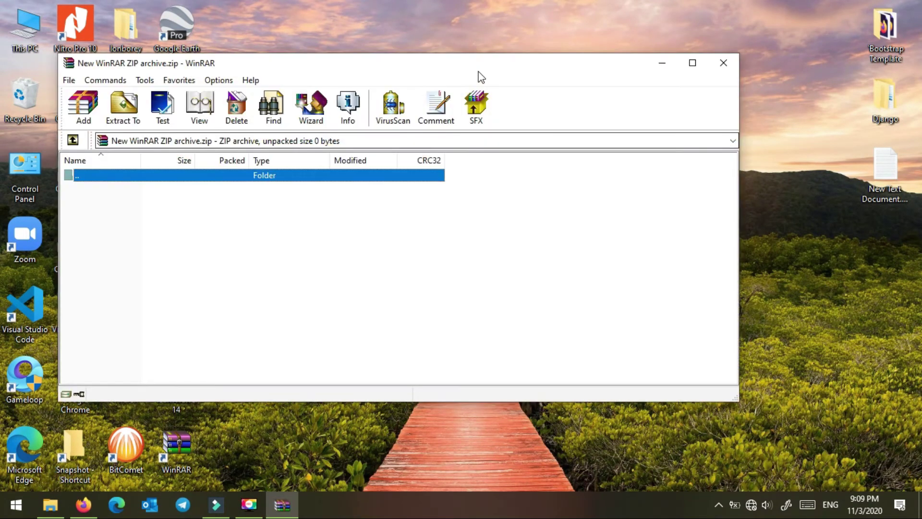
pyautogui.moveTo(462, 72); pyautogui.dragTo(691, 132)
pyautogui.click(427, 91)
pyautogui.moveTo(427, 90); pyautogui.dragTo(403, 280)
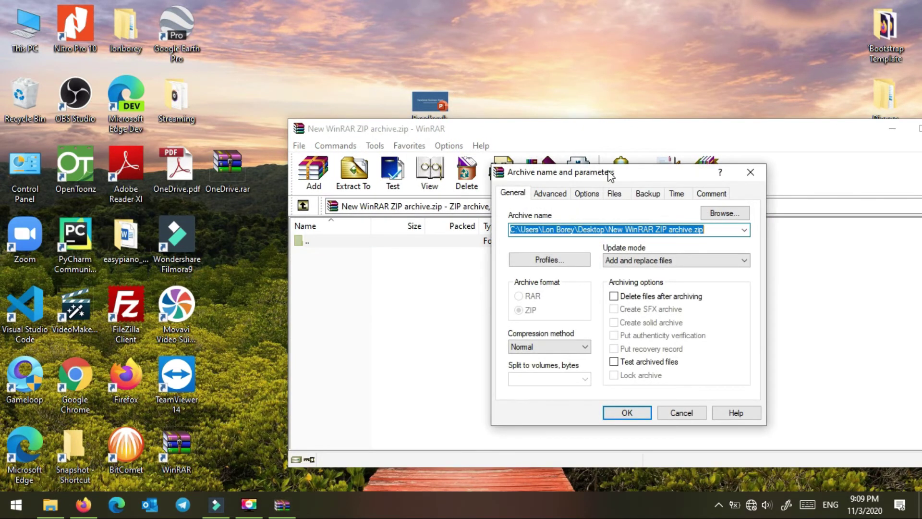
pyautogui.moveTo(609, 173); pyautogui.dragTo(465, 115)
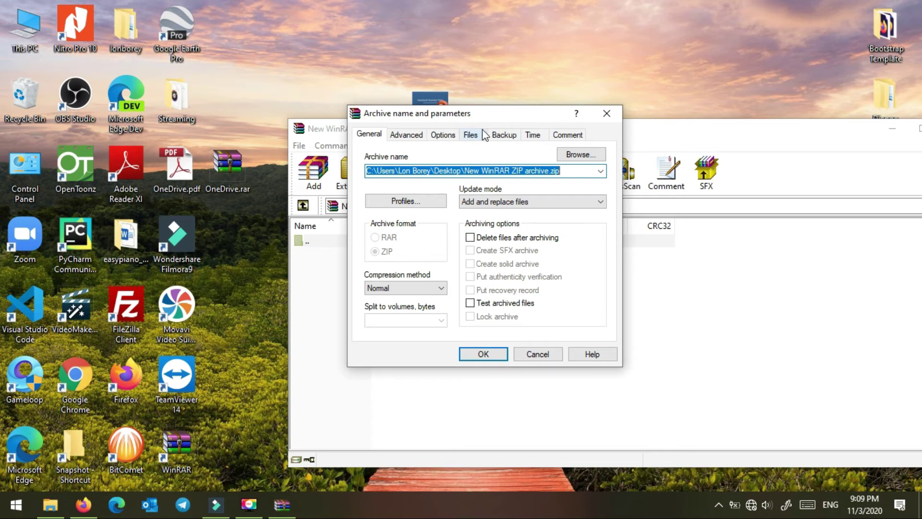
pyautogui.click(413, 136)
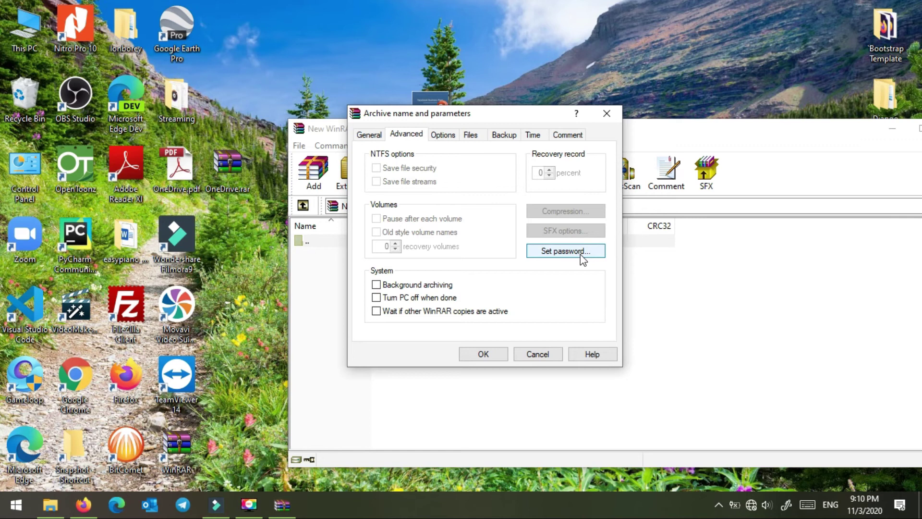
# Step: Set and confirm an archive password, then build the ZIP with the presentation
pyautogui.click(581, 254)
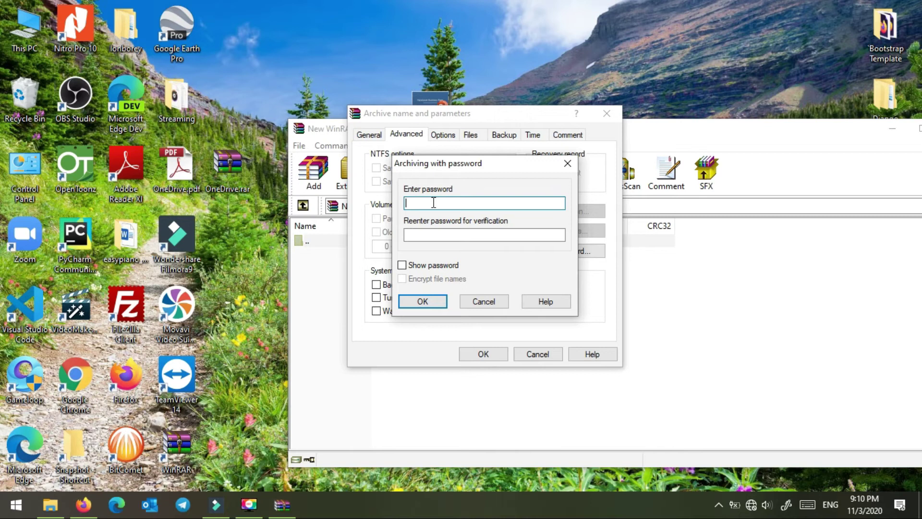
pyautogui.write('123')
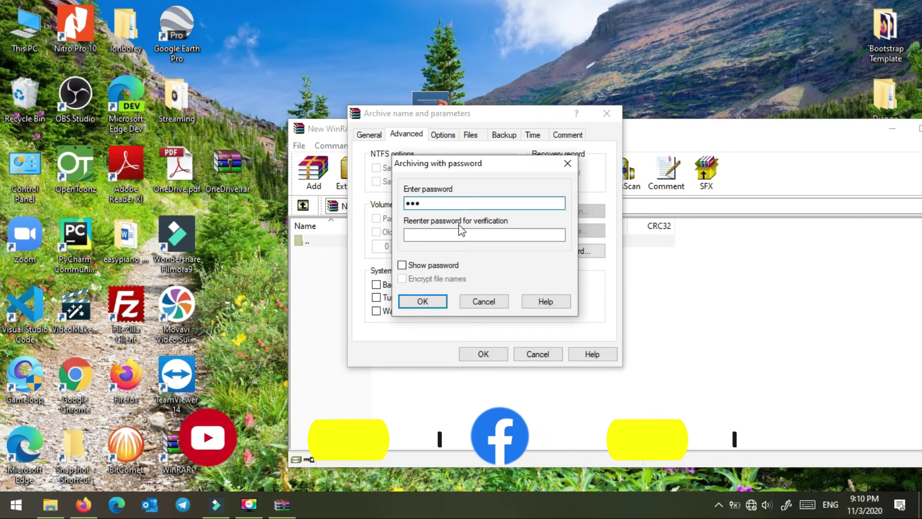
pyautogui.click(463, 234)
pyautogui.write('123')
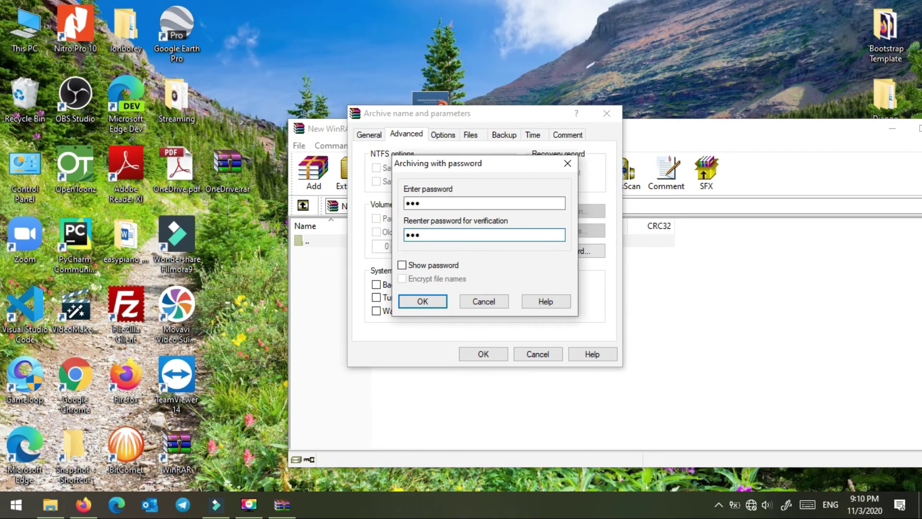
pyautogui.click(423, 301)
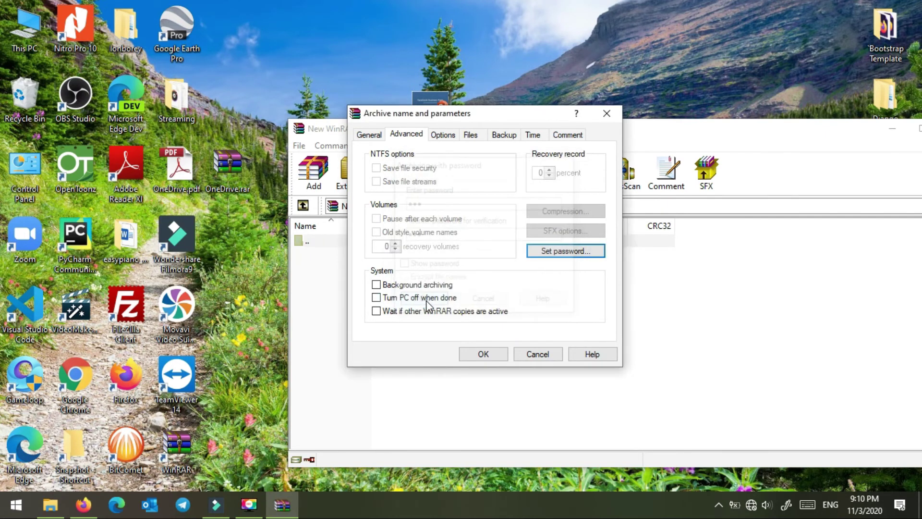
pyautogui.click(483, 356)
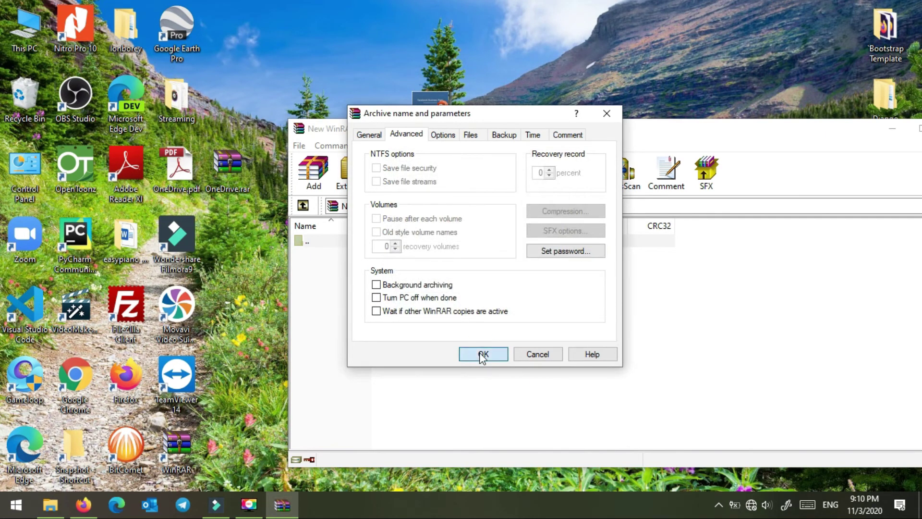
pyautogui.moveTo(851, 135); pyautogui.dragTo(741, 112)
# Step: Close WinRAR, reopen the desktop ZIP to verify its contents, then refresh the desktop
pyautogui.click(841, 113)
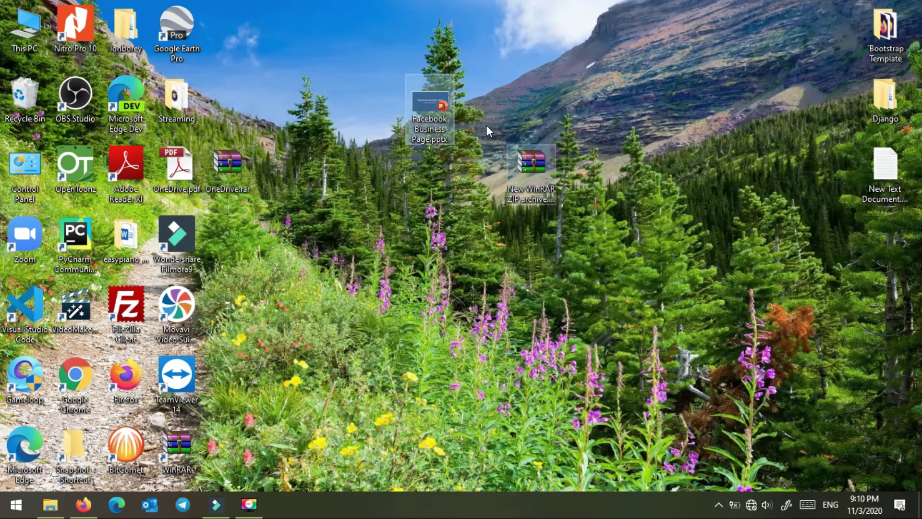
pyautogui.moveTo(431, 110); pyautogui.dragTo(255, 48)
pyautogui.moveTo(529, 163); pyautogui.dragTo(511, 37)
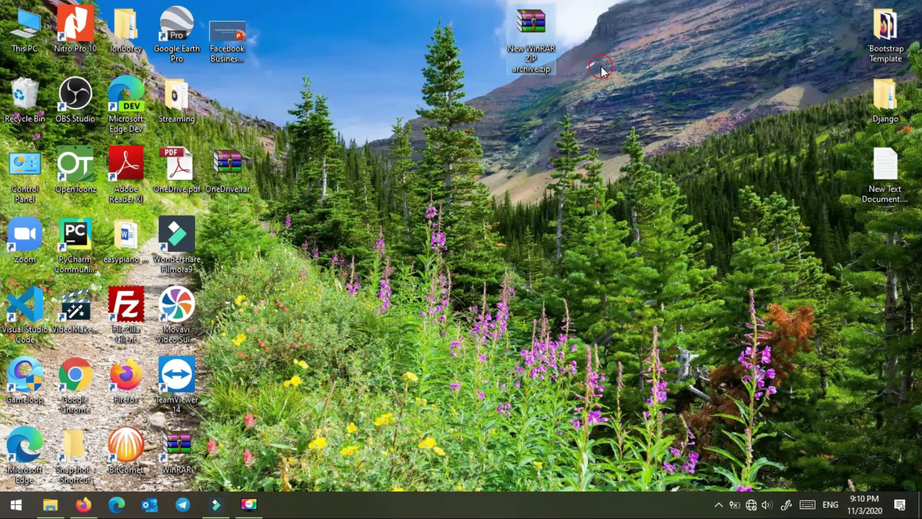
pyautogui.doubleClick(537, 53)
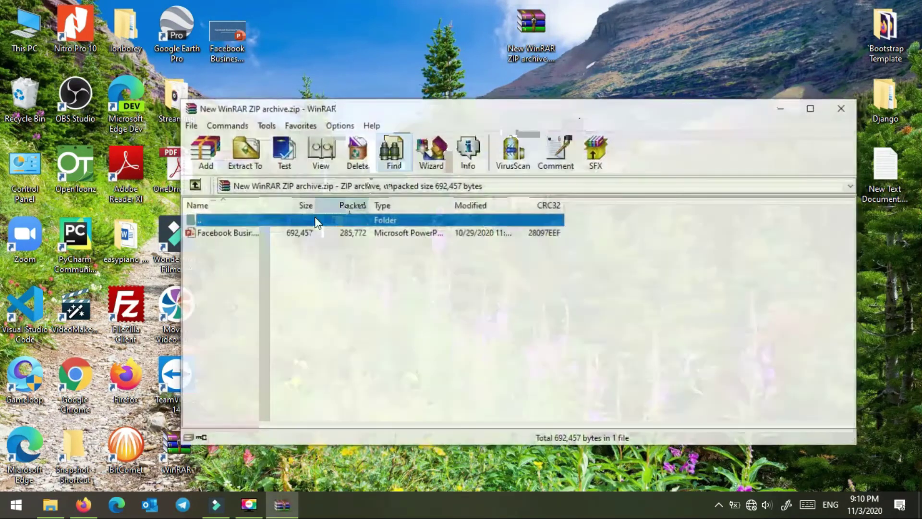
pyautogui.click(846, 110)
pyautogui.moveTo(532, 33); pyautogui.dragTo(511, 46)
pyautogui.rightClick(630, 157)
pyautogui.click(684, 205)
# Step: Refresh the desktop and move the New WinRAR ZIP archive icon into the top row
pyautogui.rightClick(612, 48)
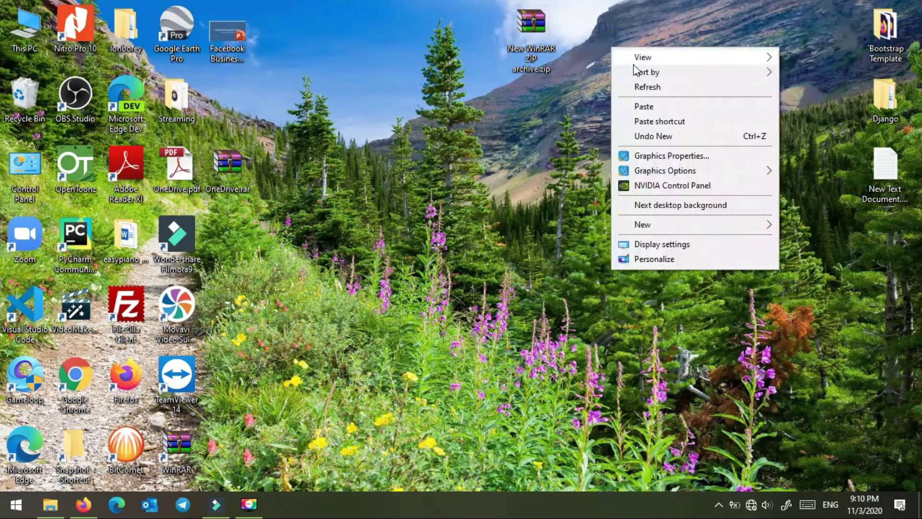
pyautogui.click(648, 87)
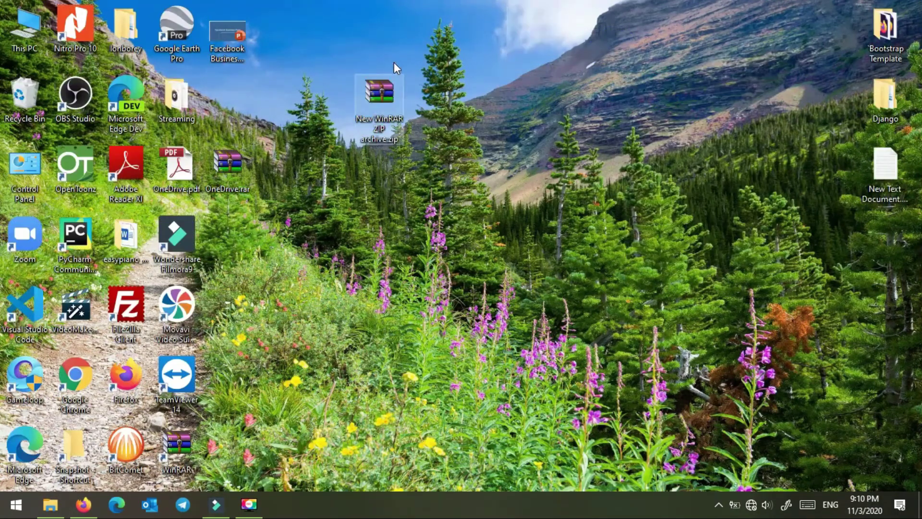
pyautogui.rightClick(454, 70)
pyautogui.click(490, 110)
pyautogui.moveTo(379, 94); pyautogui.dragTo(371, 40)
pyautogui.click(525, 96)
pyautogui.rightClick(534, 96)
pyautogui.click(574, 130)
pyautogui.click(376, 37)
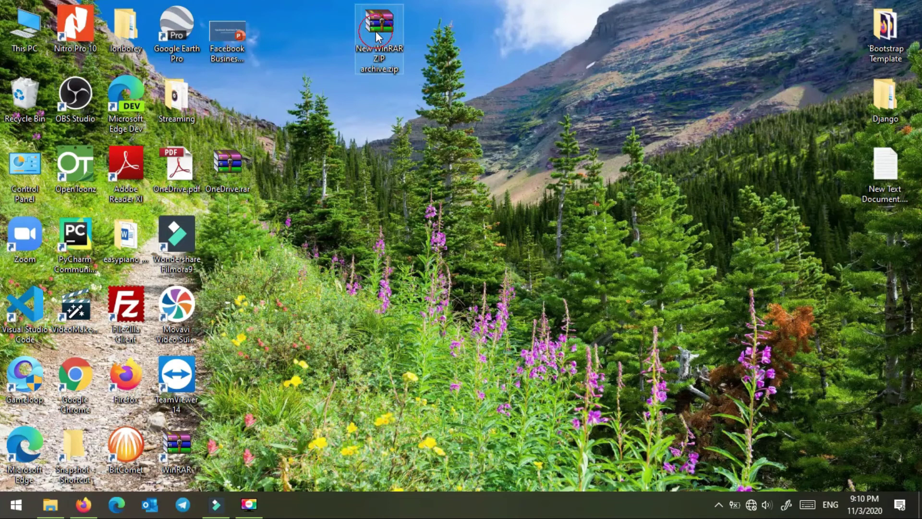